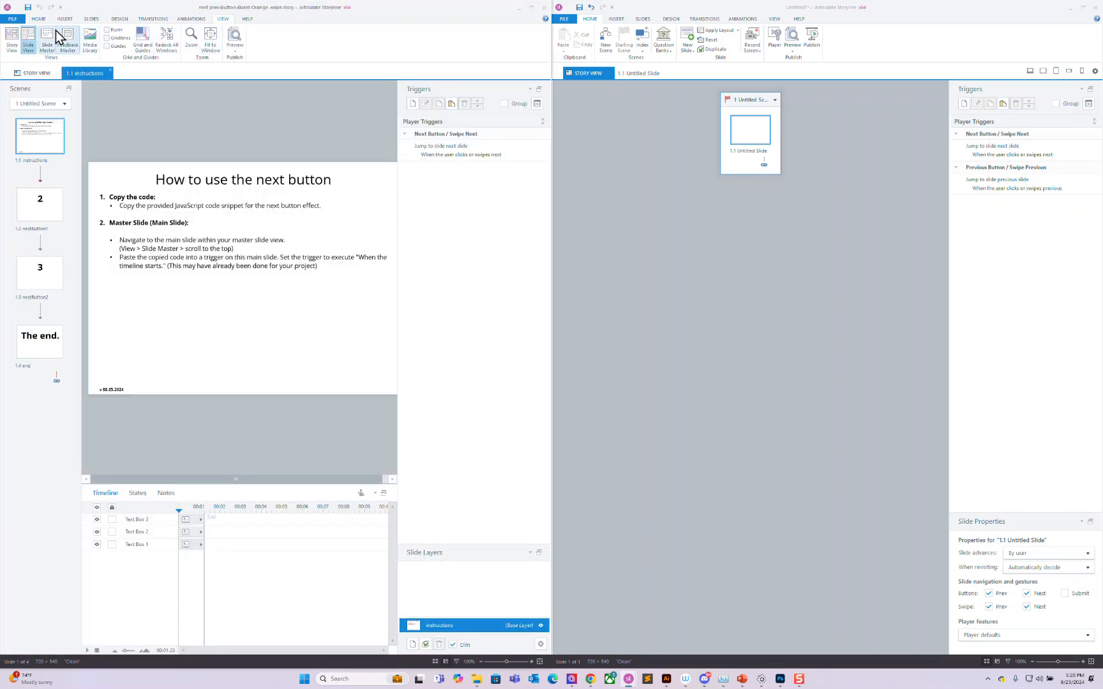
Step: Open the example project's top slide master and its Execute JavaScript trigger code
left_click(48, 39)
left_click(42, 80)
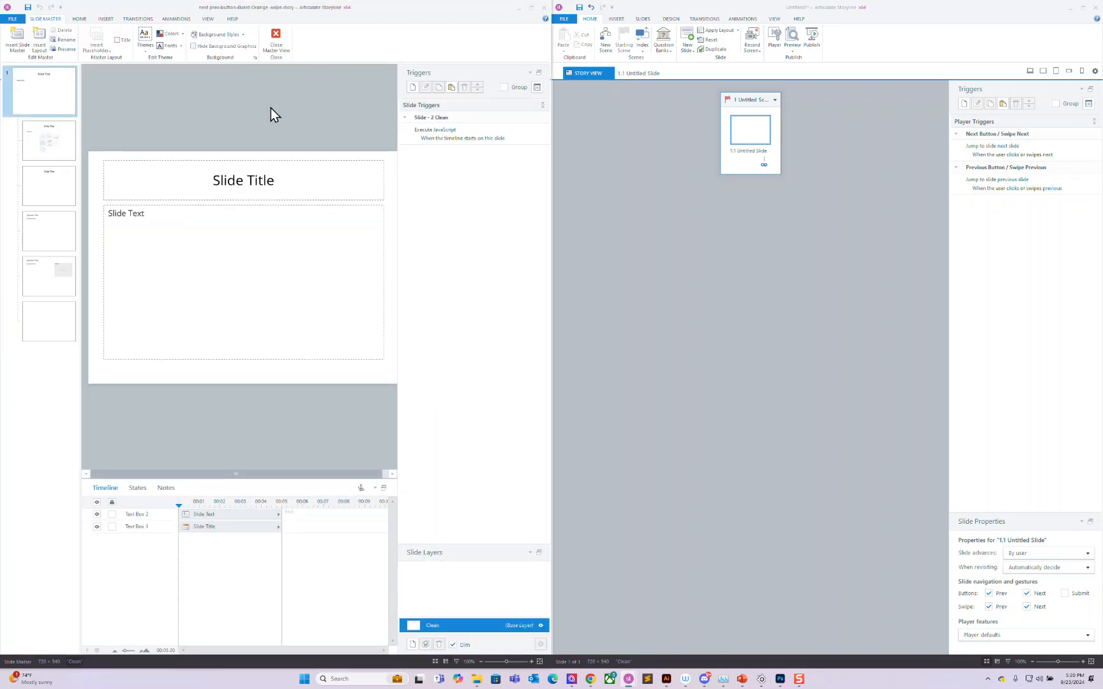
left_click(445, 131)
Step: Move the JavaScript Editor to the top of the screen and enlarge it
left_click_drag(326, 238, 317, 19)
left_click_drag(392, 230, 726, 653)
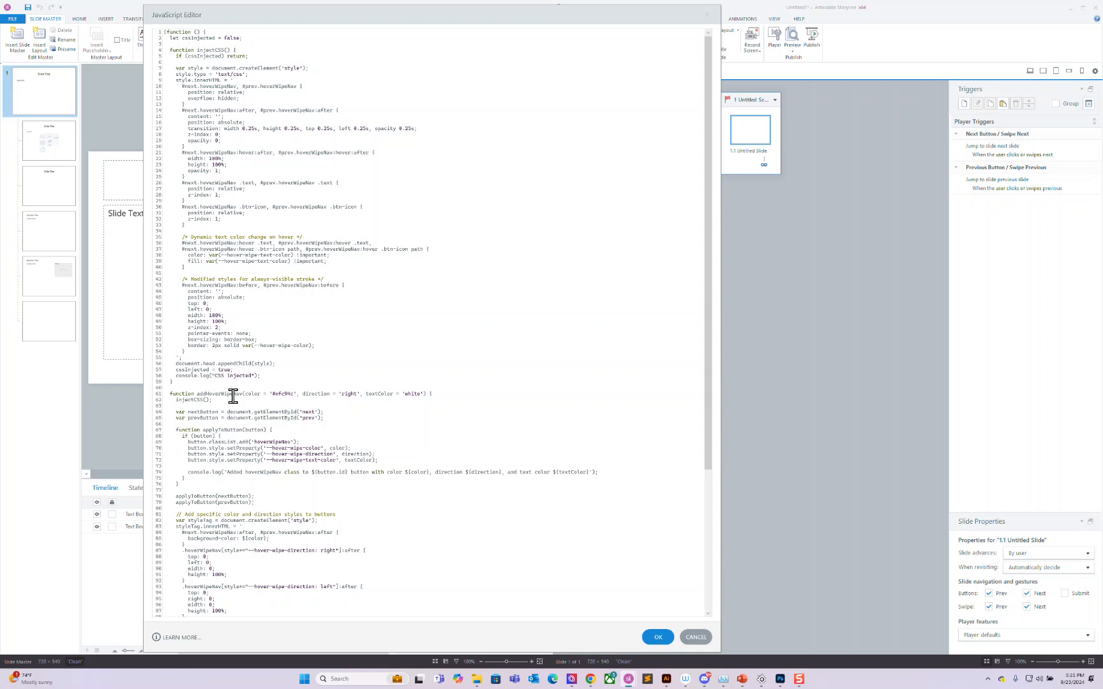
Step: Review code lines 1–59 and the cssInjected flag on line 2
left_click_drag(183, 382, 155, 23)
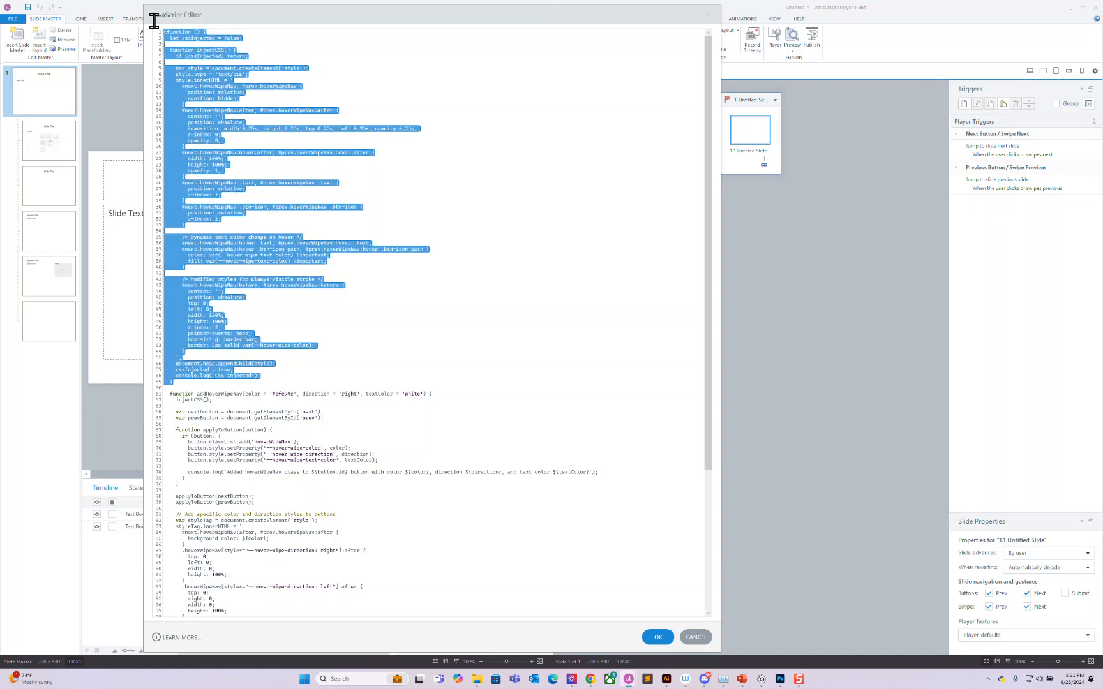
left_click(238, 160)
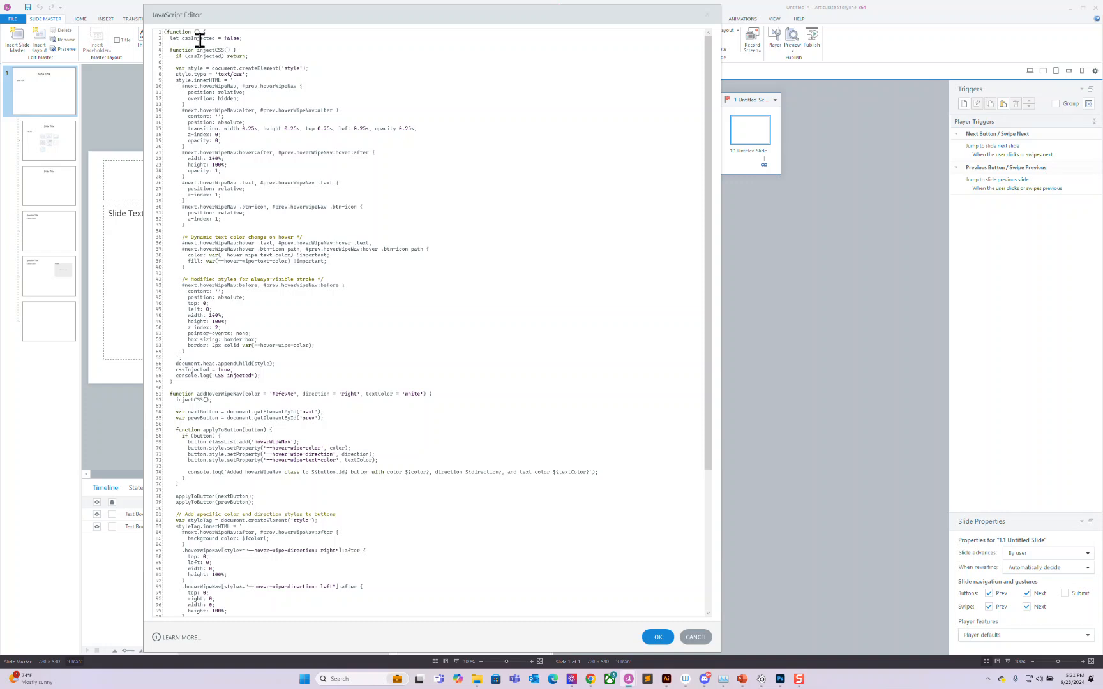
left_click_drag(170, 39, 229, 36)
left_click(237, 36)
left_click(236, 38)
scroll(711, 332, "down", 8)
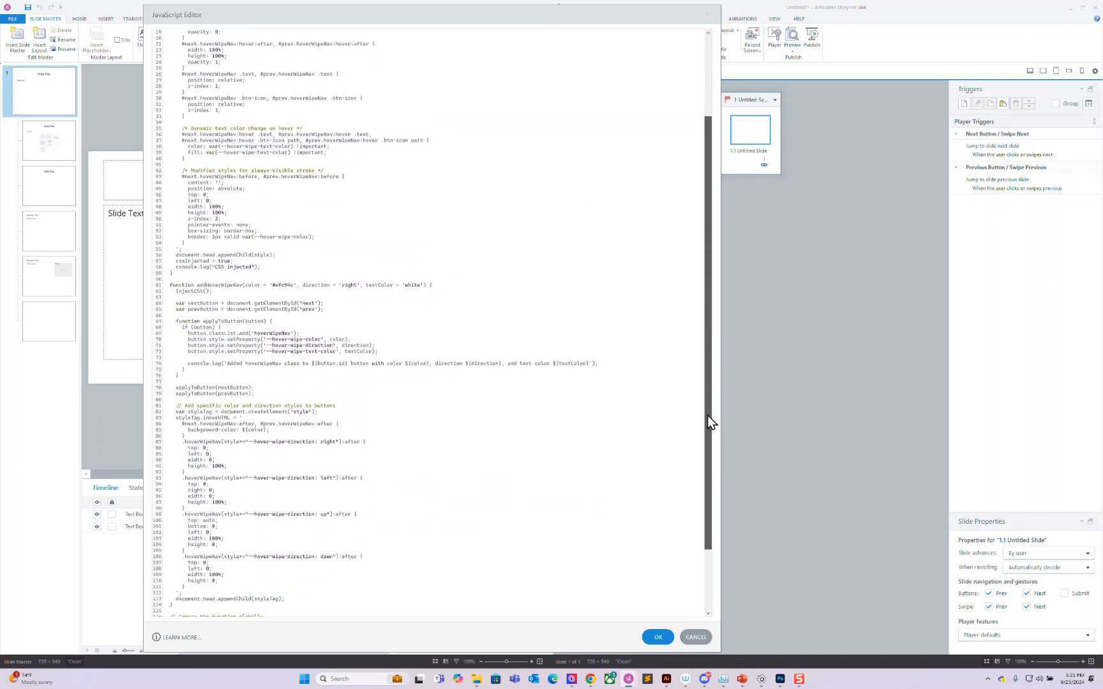
left_click_drag(230, 226, 191, 227)
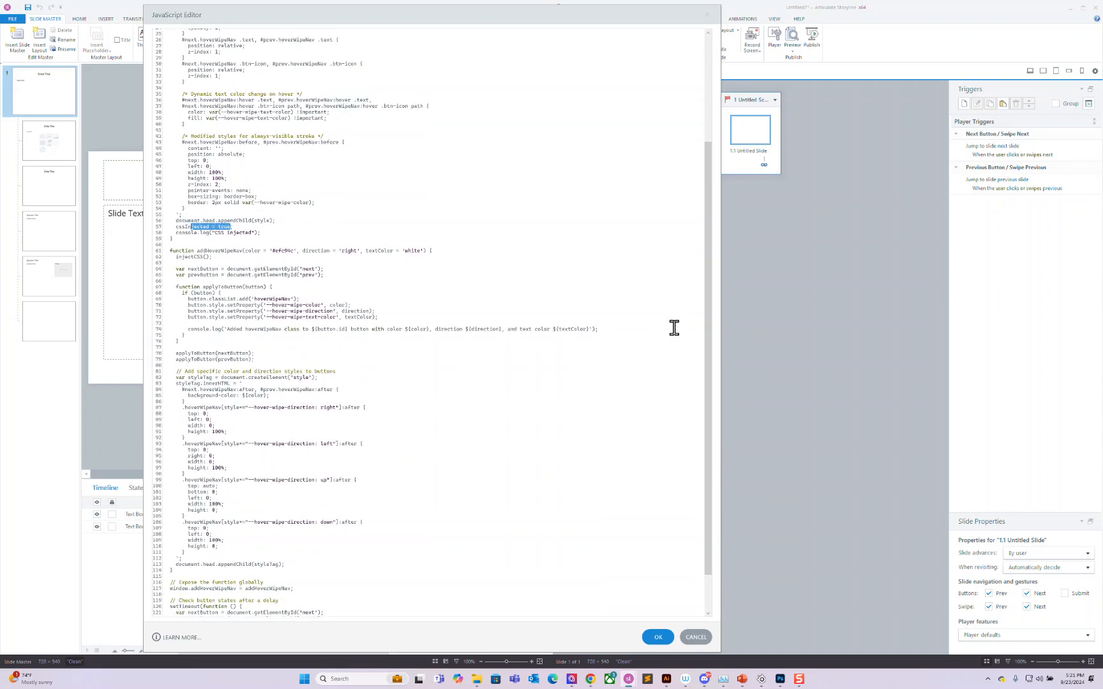
left_click_drag(709, 290, 682, 129)
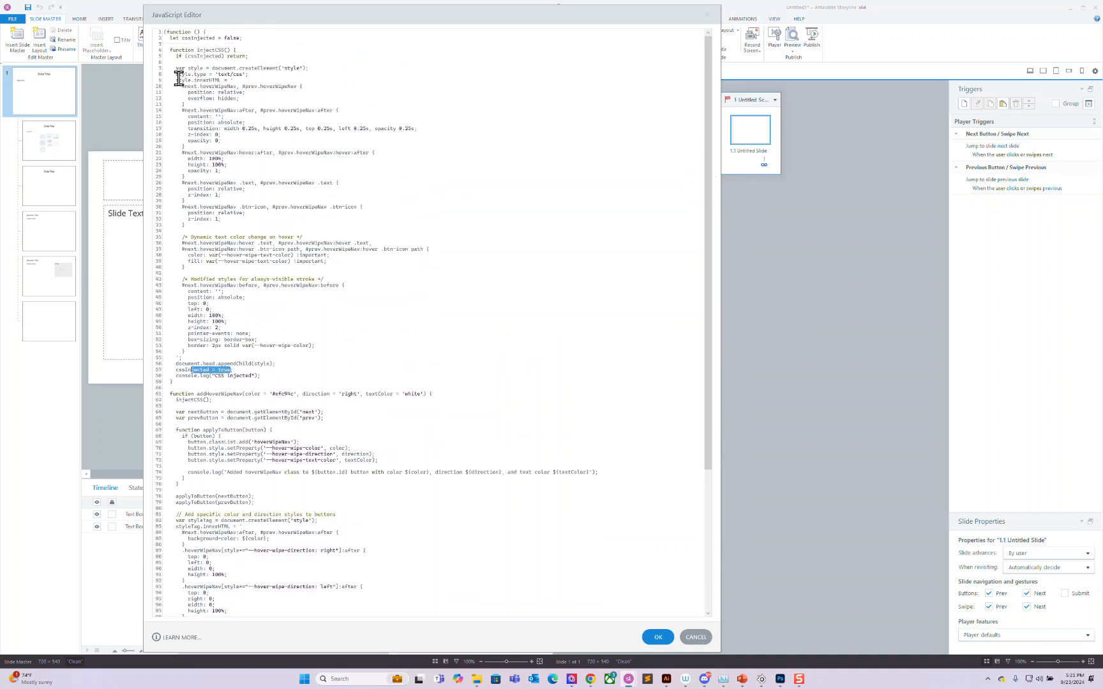
Step: Review the hover-wipe style rules (lines 10–33) and the always-visible stroke styles (lines 42–54)
left_click_drag(178, 83, 224, 228)
left_click(251, 231)
left_click_drag(173, 59, 286, 385)
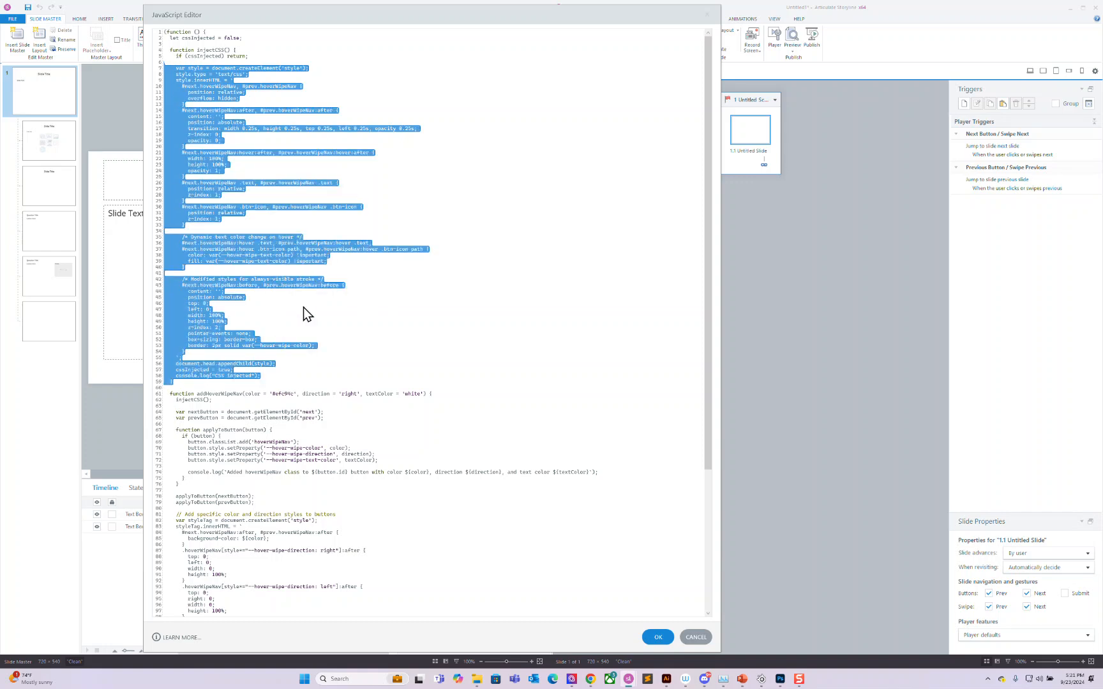
left_click(303, 306)
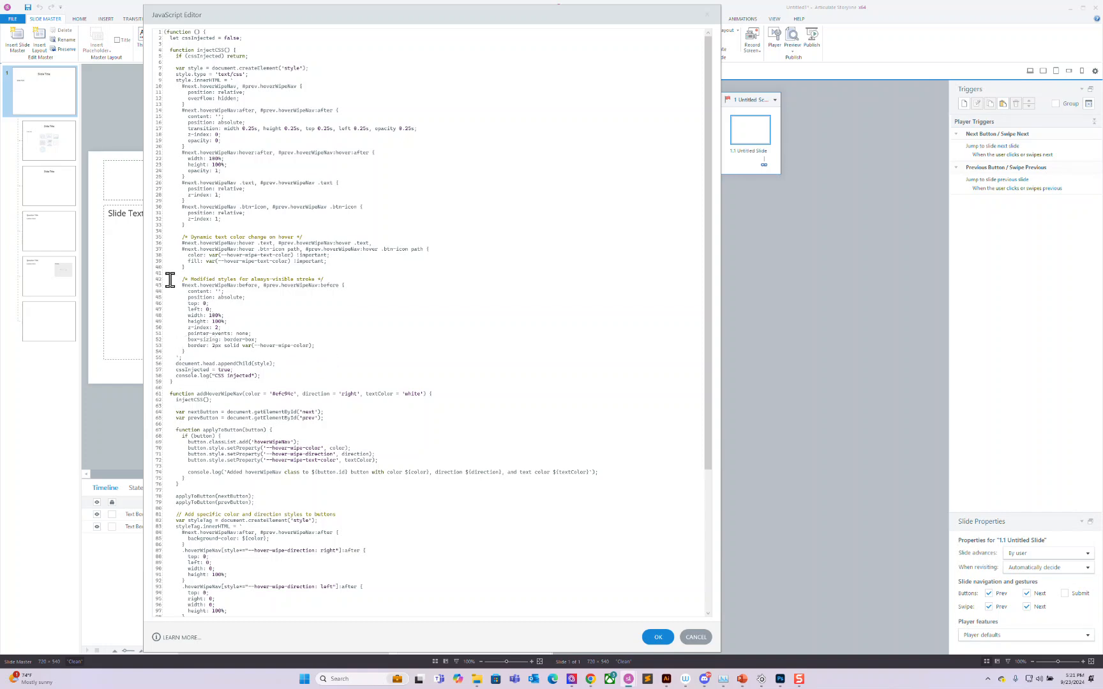
left_click_drag(174, 280, 222, 351)
Step: Review the 2px border setting on line 53 and the text-colour variable on line 39
left_click(251, 354)
left_click_drag(212, 347, 242, 351)
left_click(268, 353)
left_click_drag(218, 261, 252, 261)
left_click(288, 263)
left_click_drag(709, 234, 714, 451)
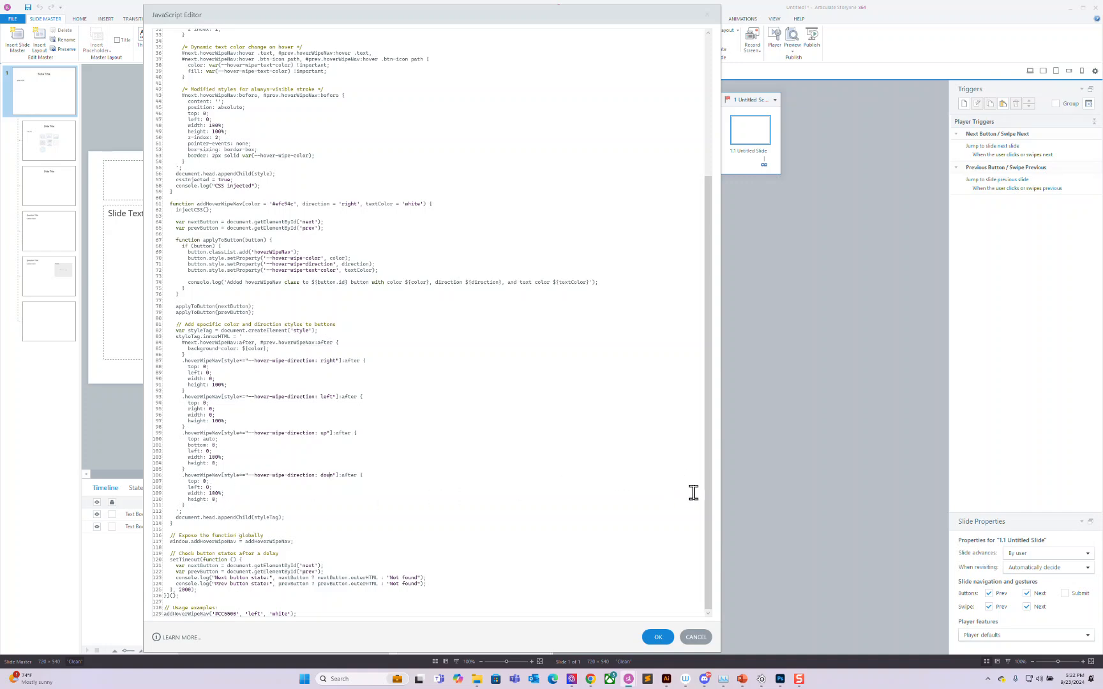
Step: Inspect the addHoverWipeNav('#CC5500', 'left', 'white') call on line 129, then cancel without changes
mouse_move(312, 616)
left_mouse_down()
mouse_move(187, 620)
mouse_move(321, 619)
left_mouse_up()
left_click_drag(165, 614, 155, 620)
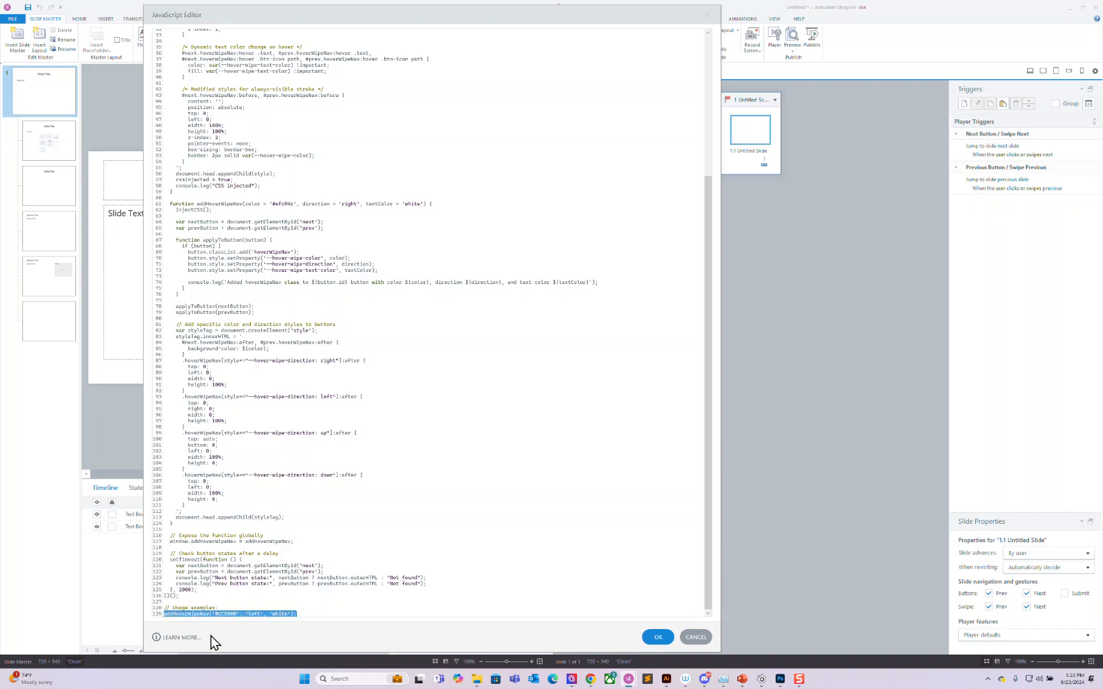
left_click(317, 614)
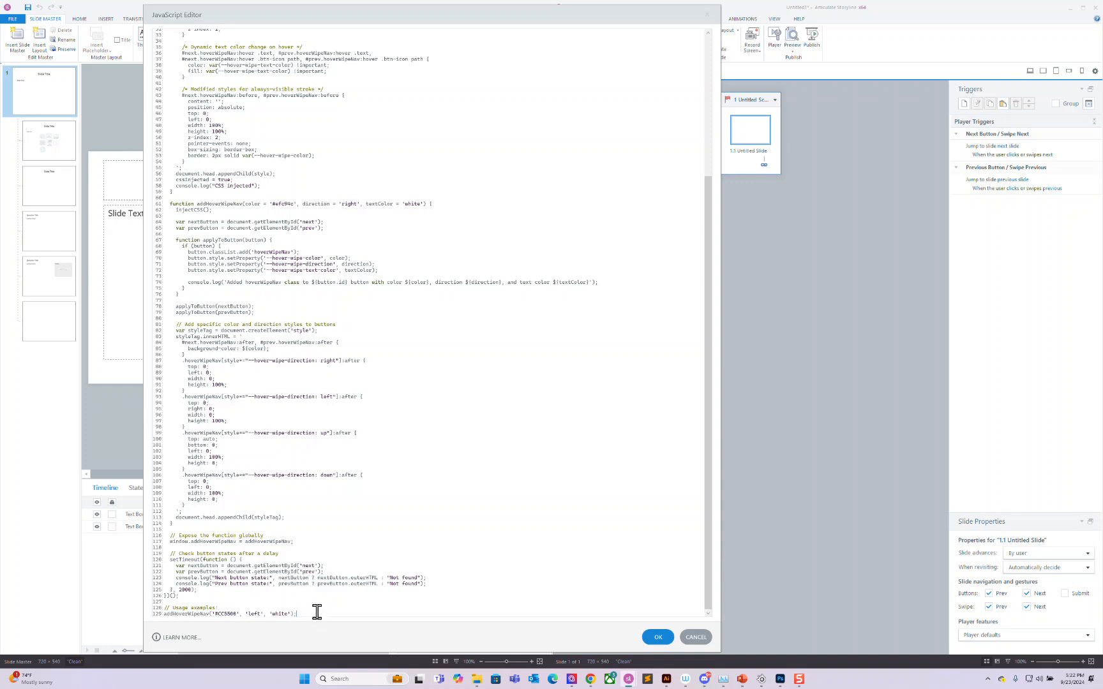
double_click(225, 614)
double_click(255, 614)
left_click_drag(276, 614, 293, 614)
left_click(694, 637)
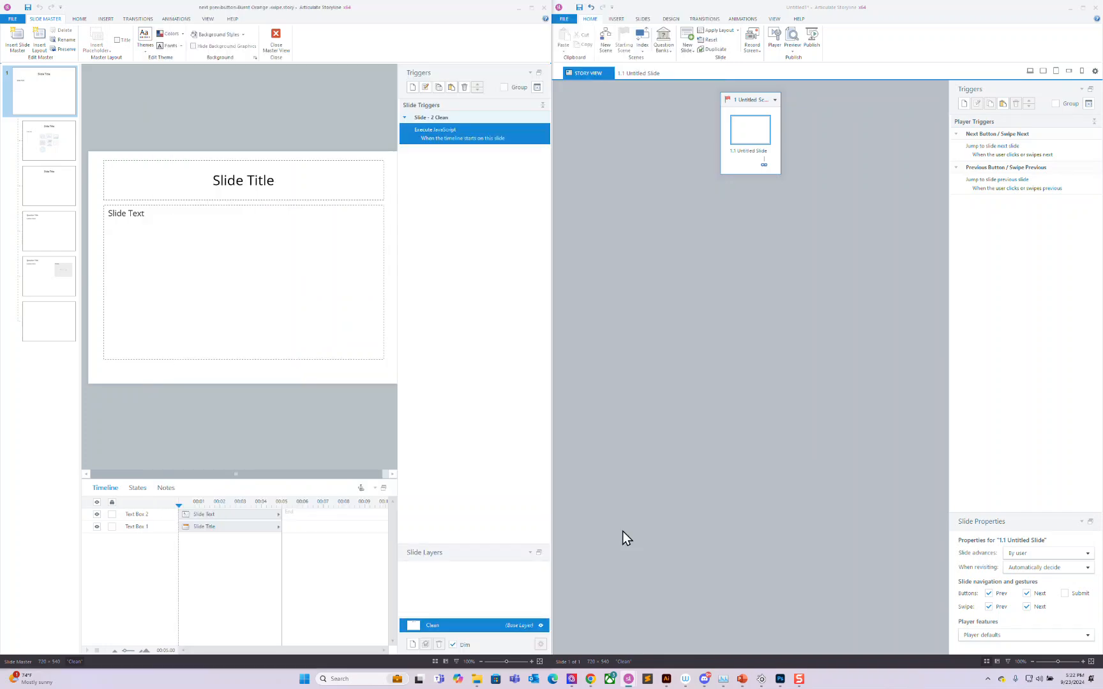
Step: Leave master view, preview the scene through slides 2 and 3, then close the preview
left_click(272, 50)
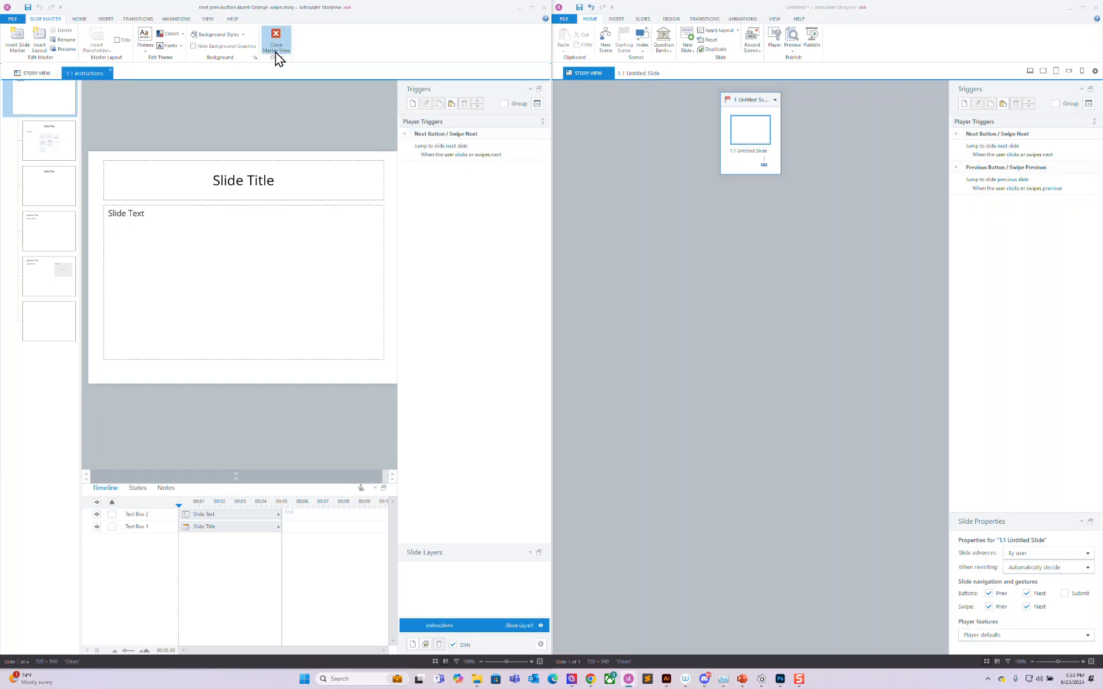
left_click(489, 53)
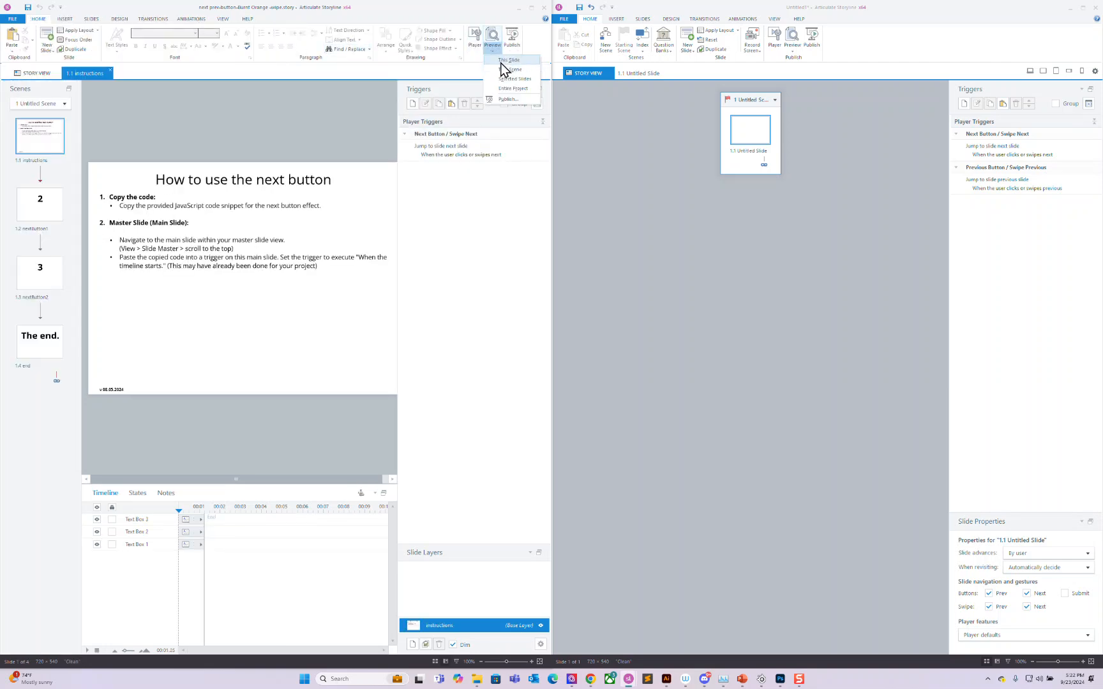
left_click(503, 70)
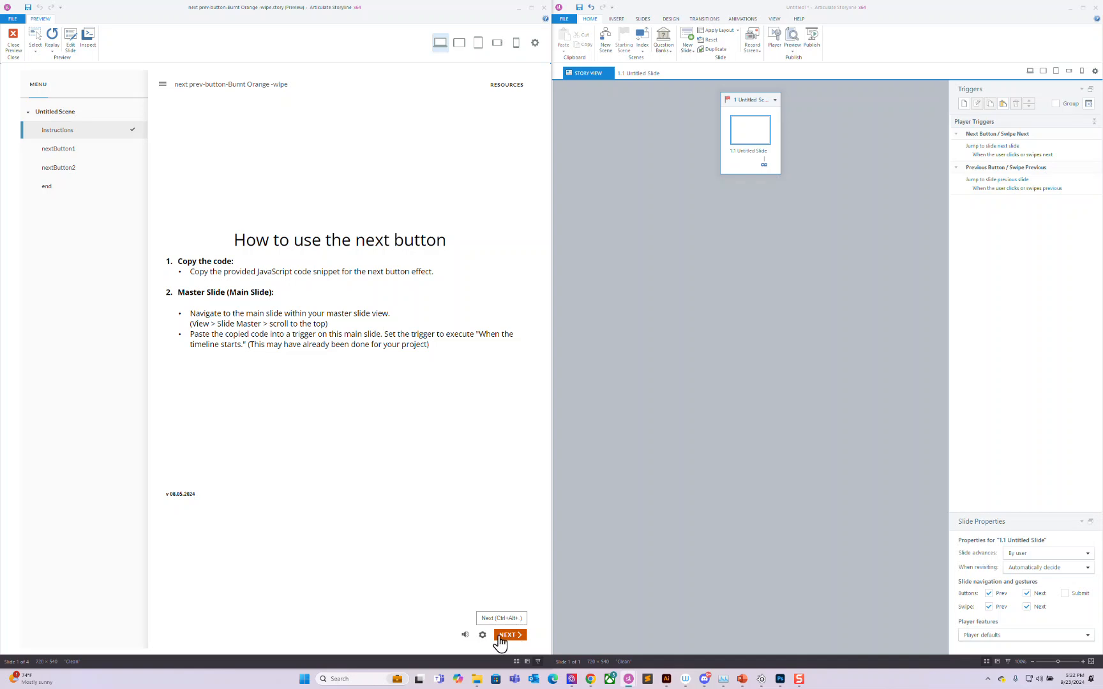
left_click(507, 641)
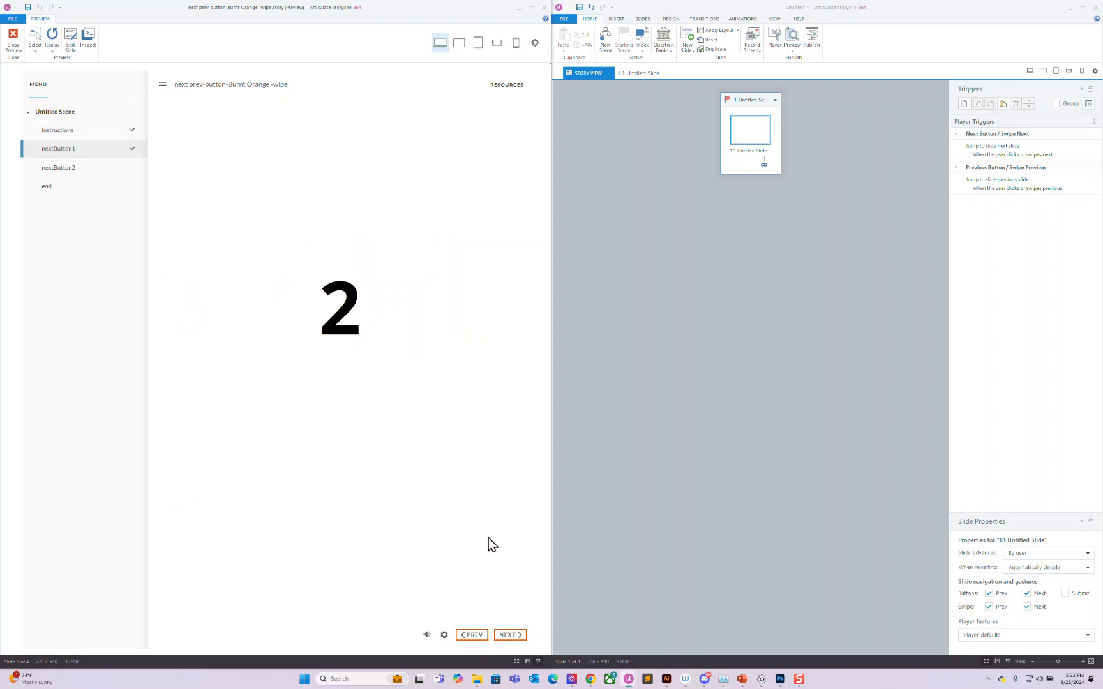
left_click(509, 635)
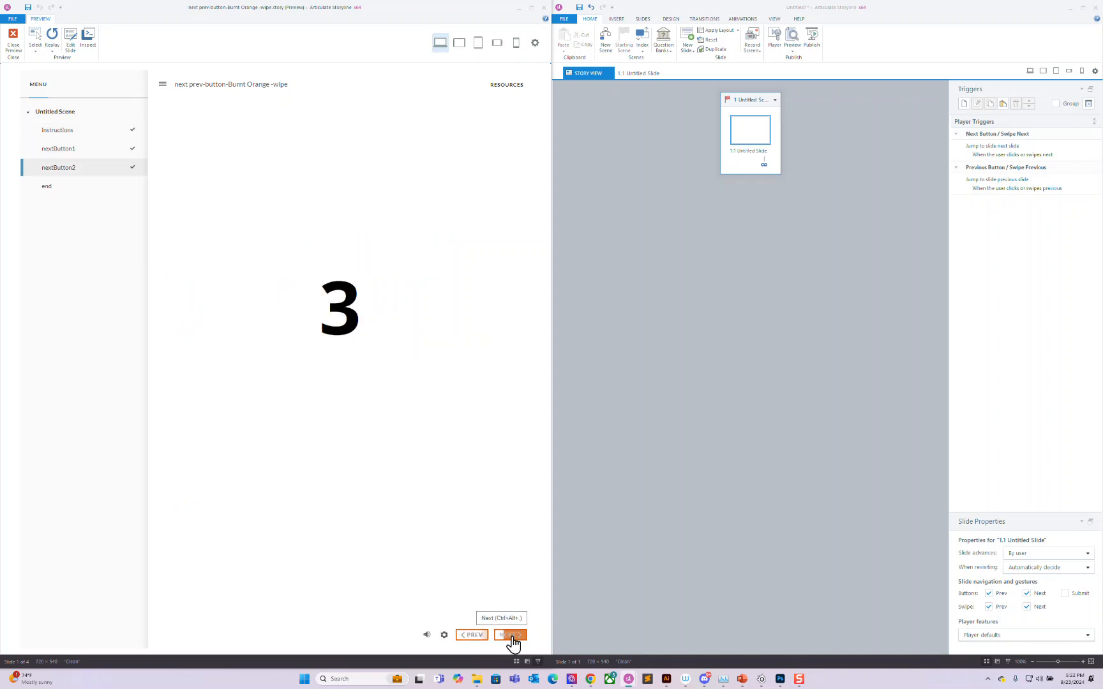
left_click(19, 45)
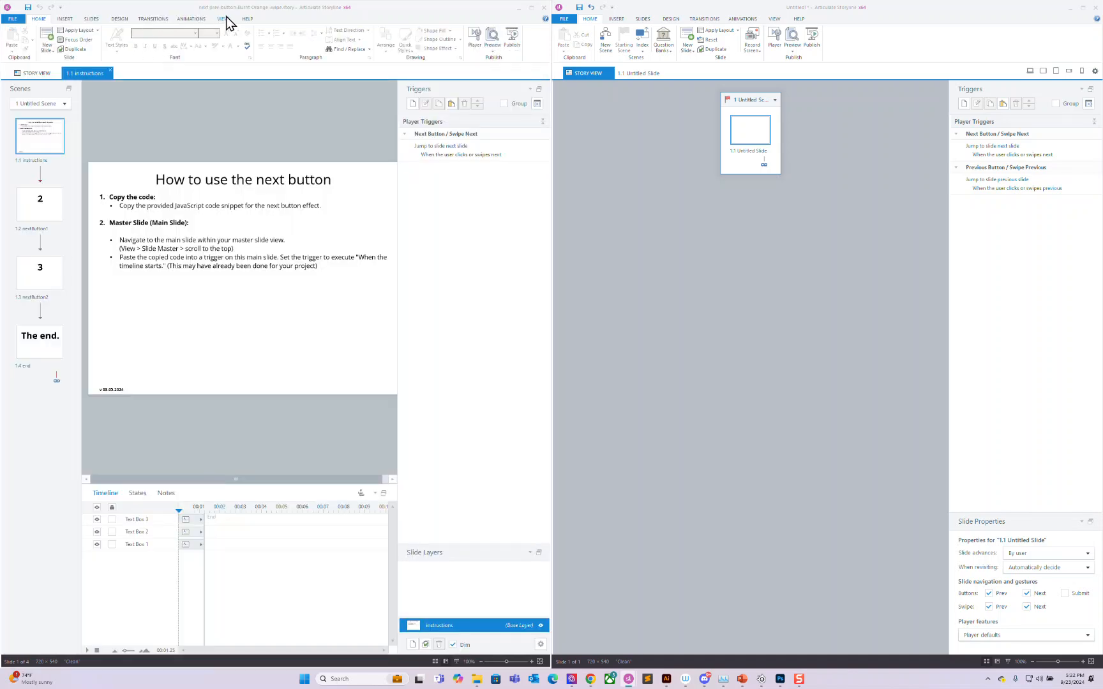
Step: Select the Execute JavaScript trigger on the example project's top slide master
left_click(223, 18)
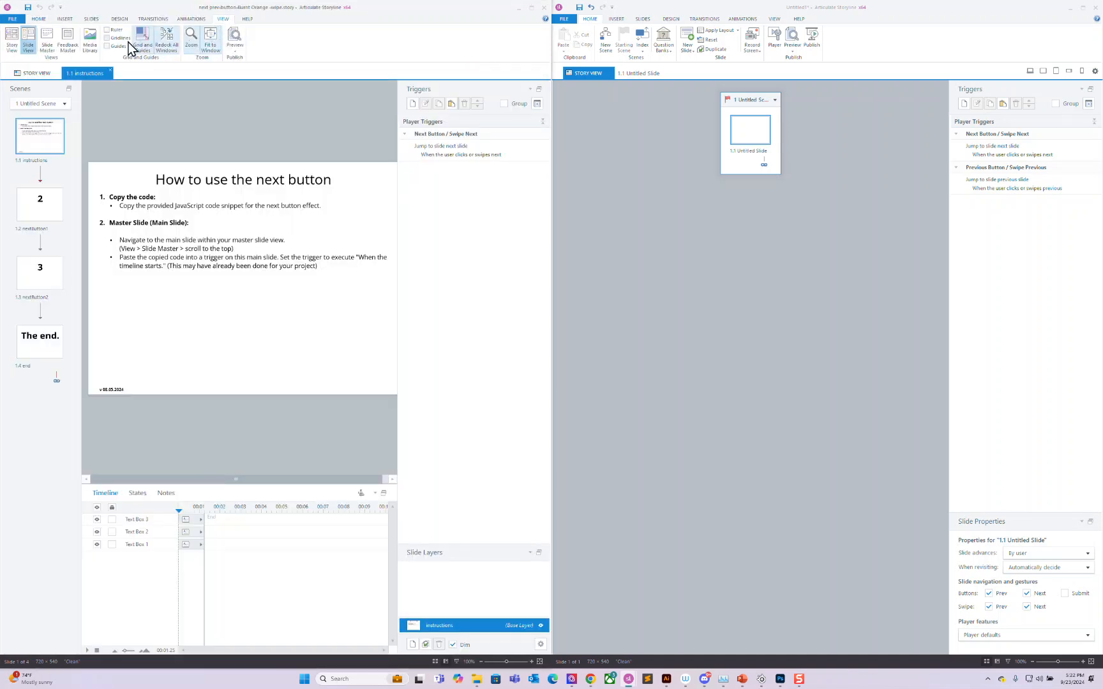
left_click(46, 38)
left_click(60, 99)
left_click(481, 130)
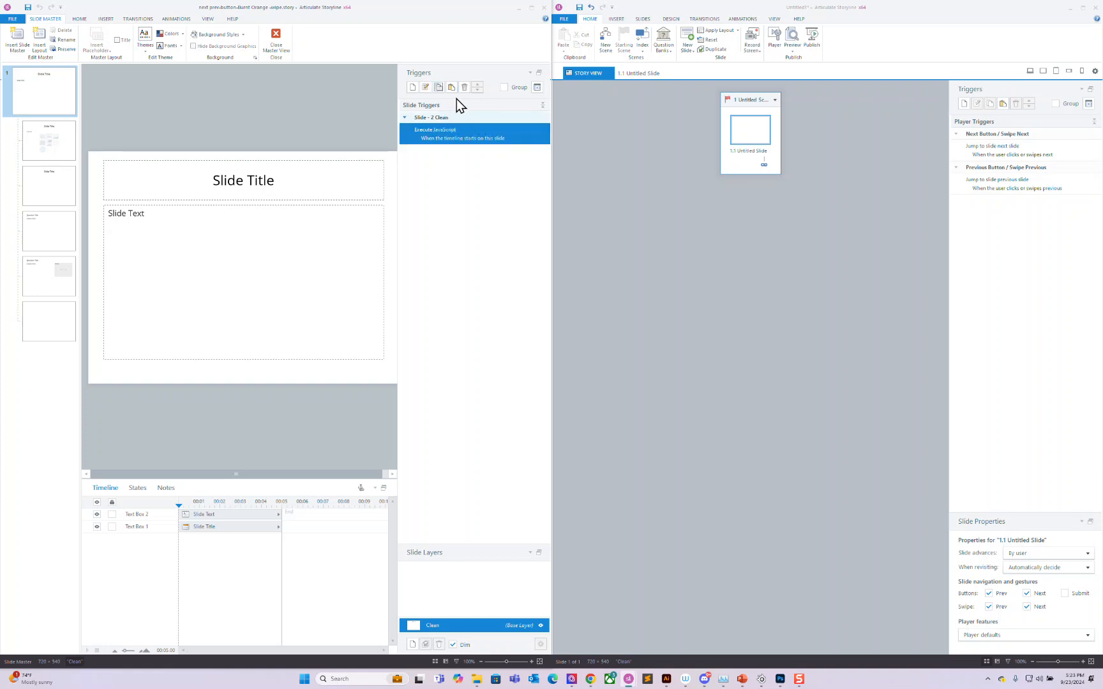
Step: Paste the trigger into the new project's slide master and select its line 129 colour value
left_click(778, 20)
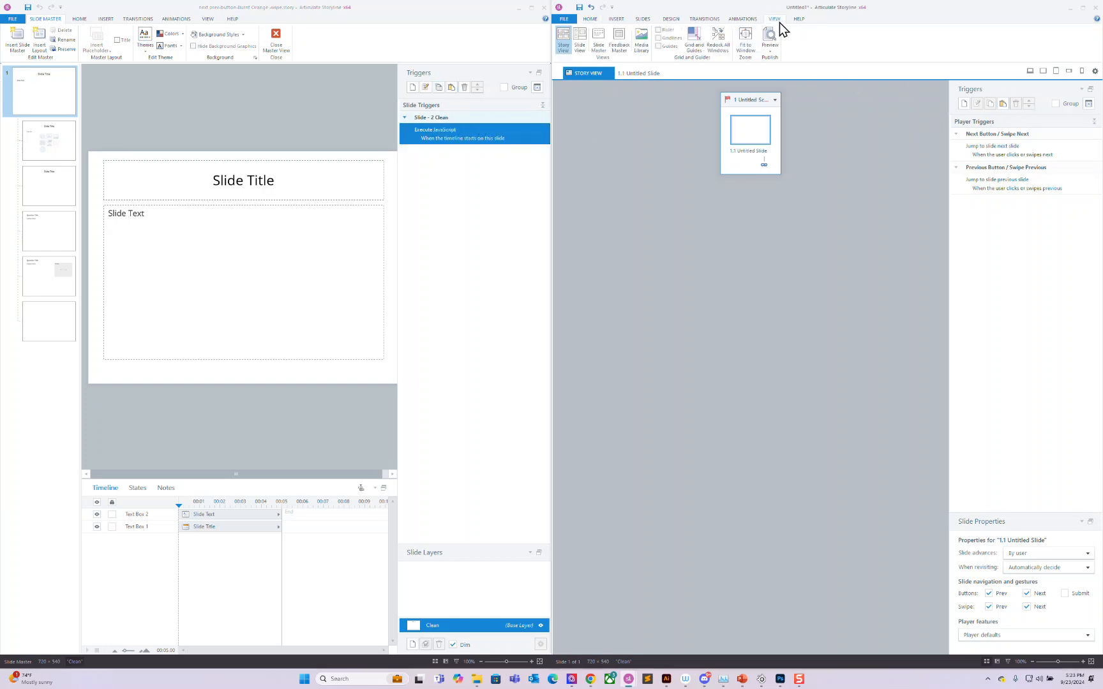
left_click(598, 41)
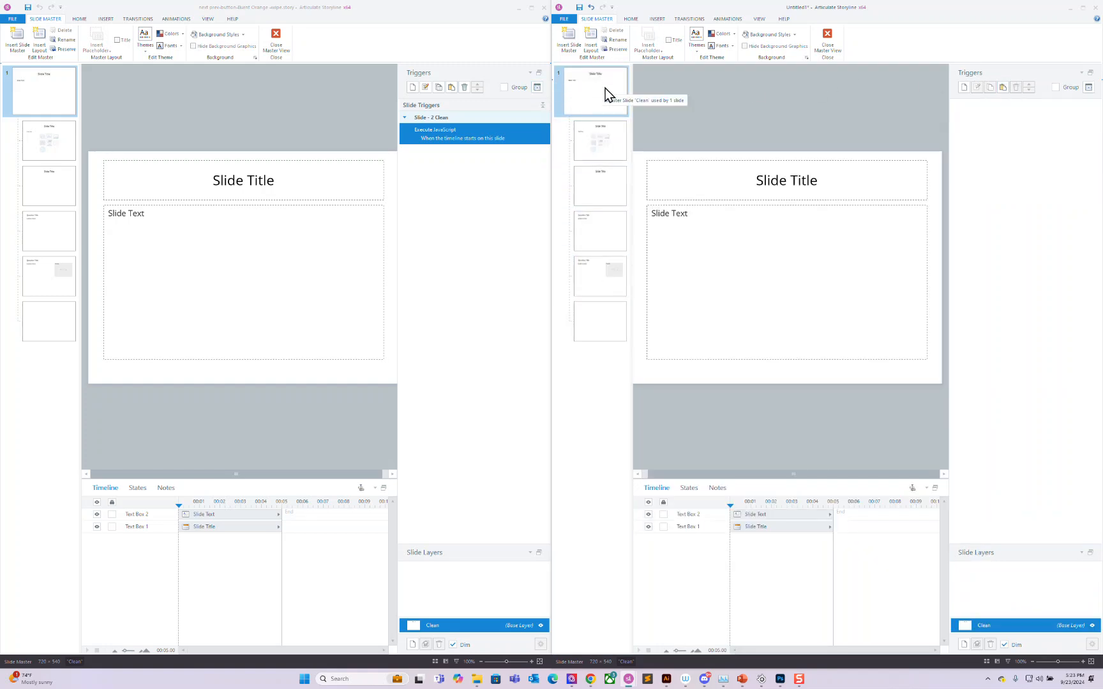
left_click(1003, 88)
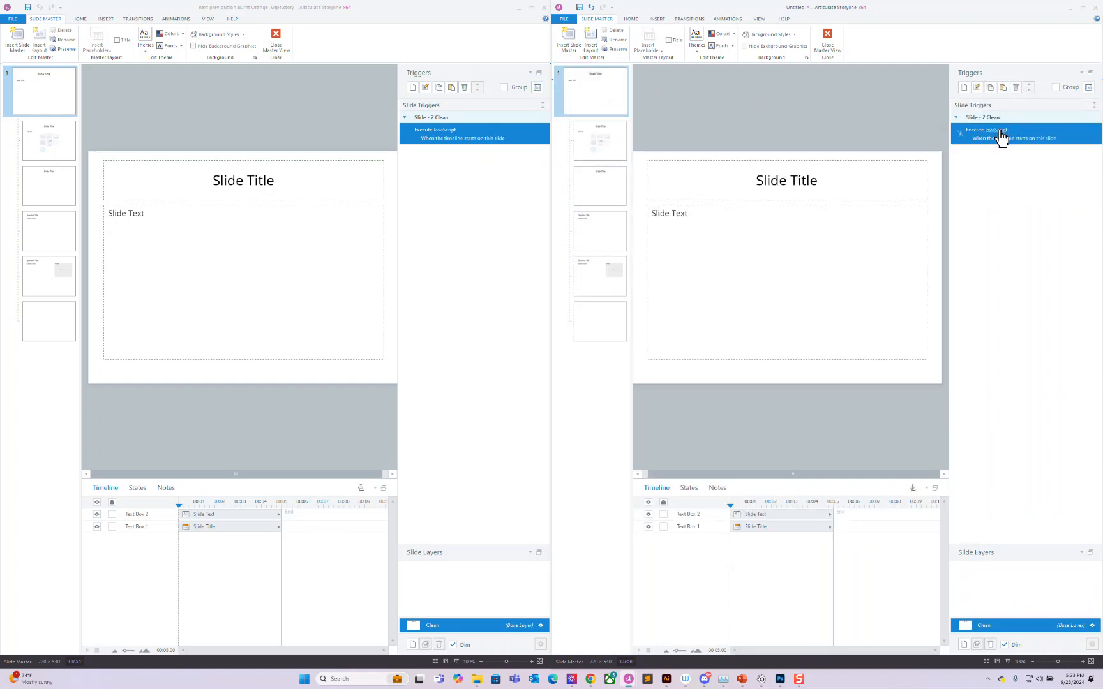
left_click(999, 131)
left_click_drag(940, 270, 938, 393)
double_click(787, 401)
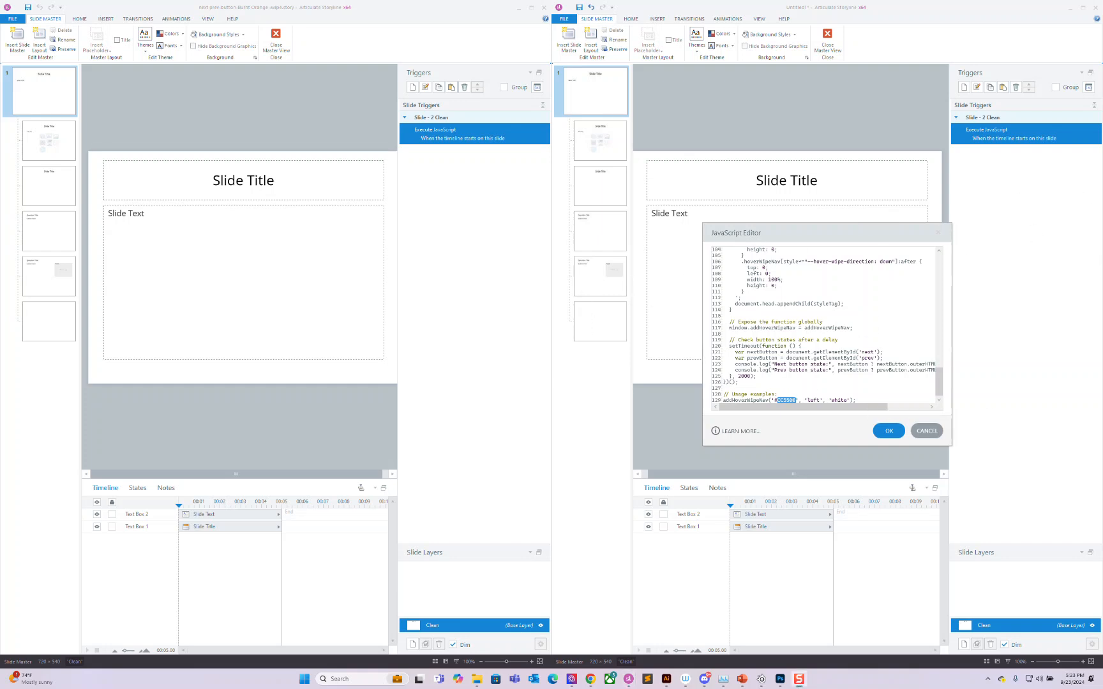
left_click_drag(1102, 175, 647, 102)
Step: Generate a Coolors palette and take the Old rose swatch's hex code CD8987
left_click(476, 383)
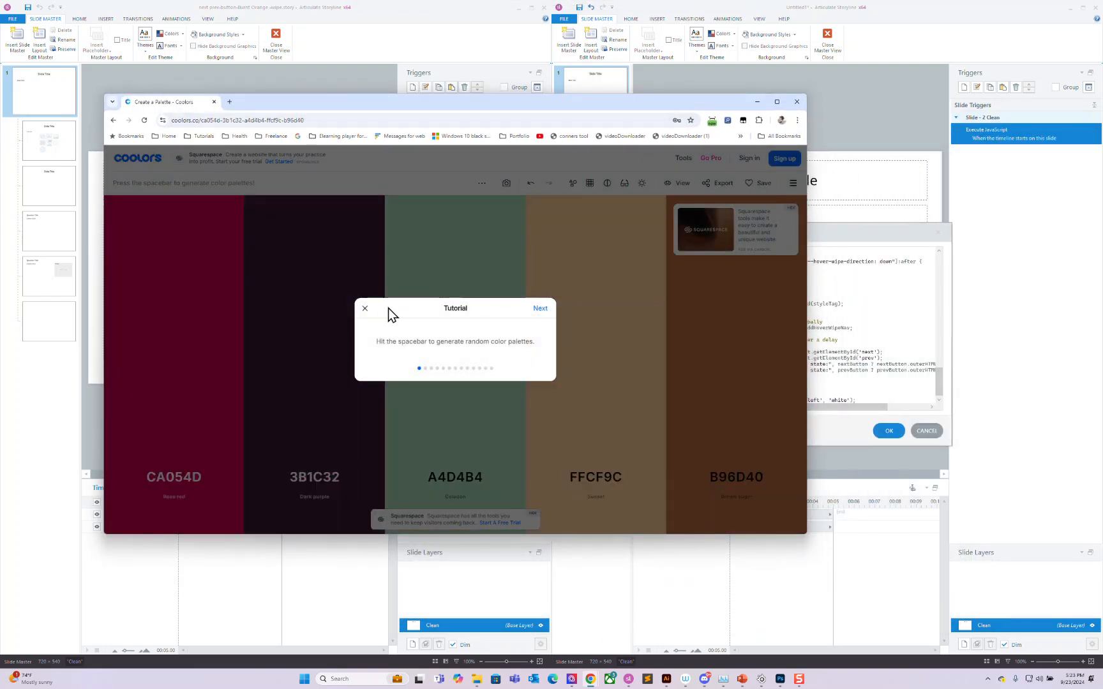
left_click(365, 312)
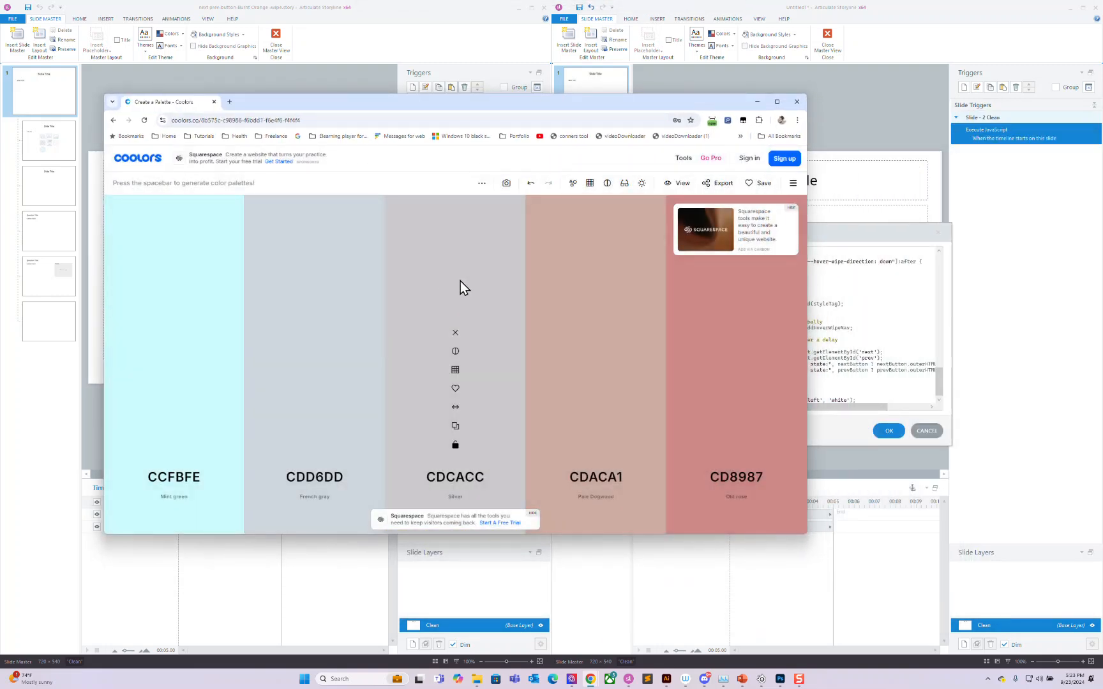
left_click(739, 478)
key("ctrl+c")
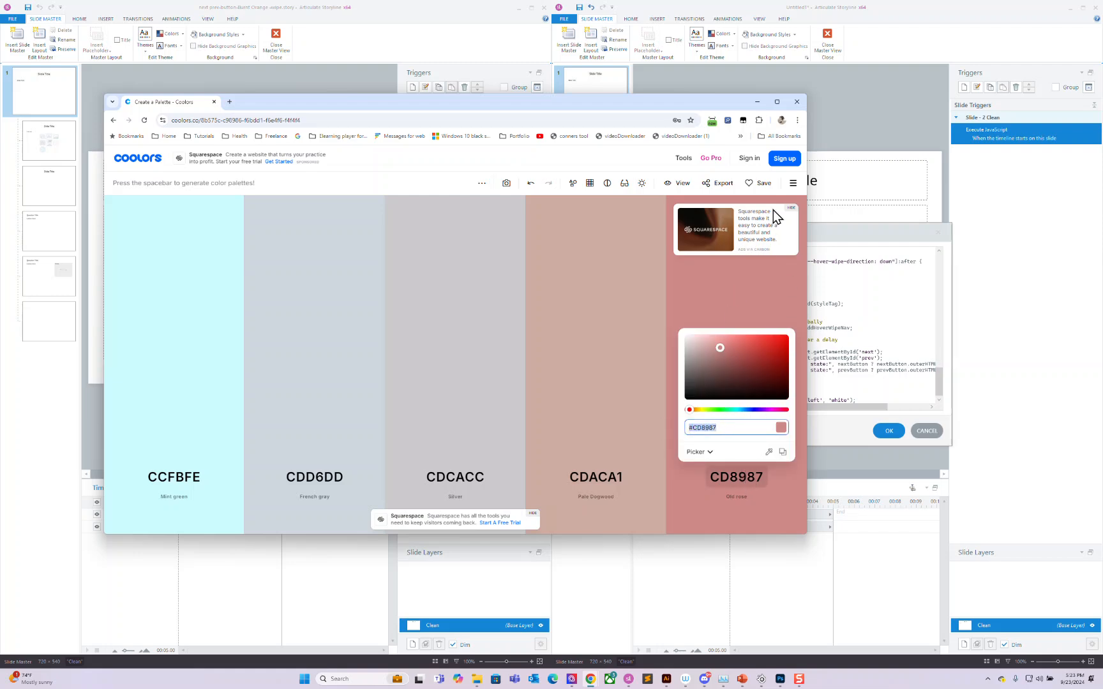
left_click_drag(750, 104, 1102, 159)
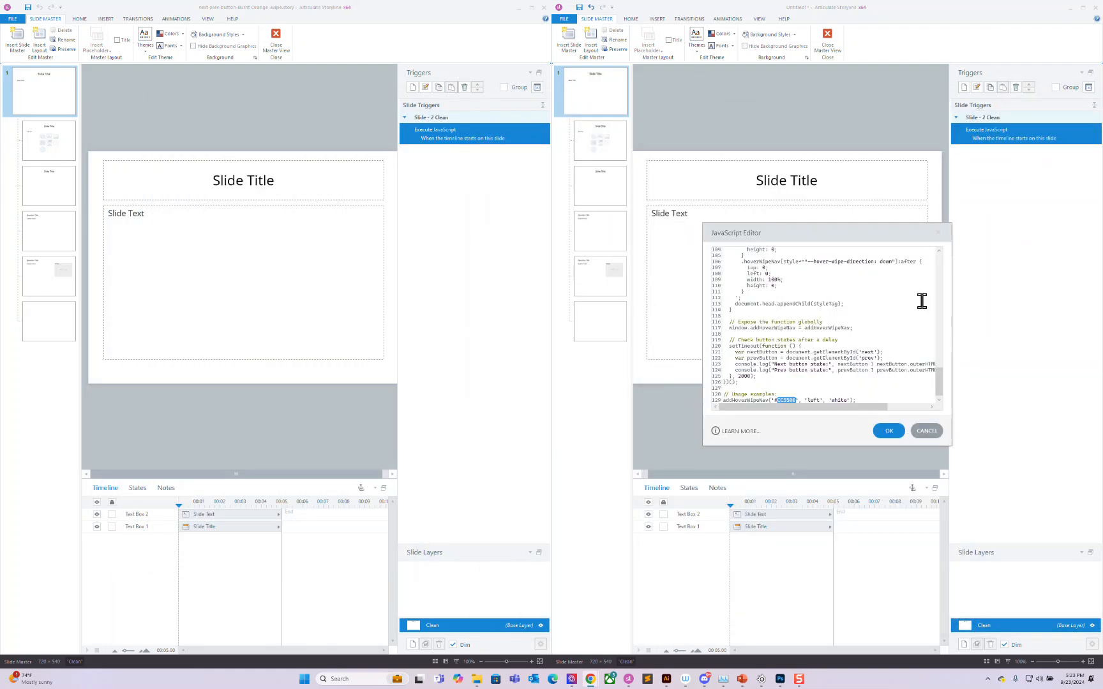
Step: Change the line 129 call to colour #CD8987, direction 'right', text 'black', and save the trigger
key("ctrl+v")
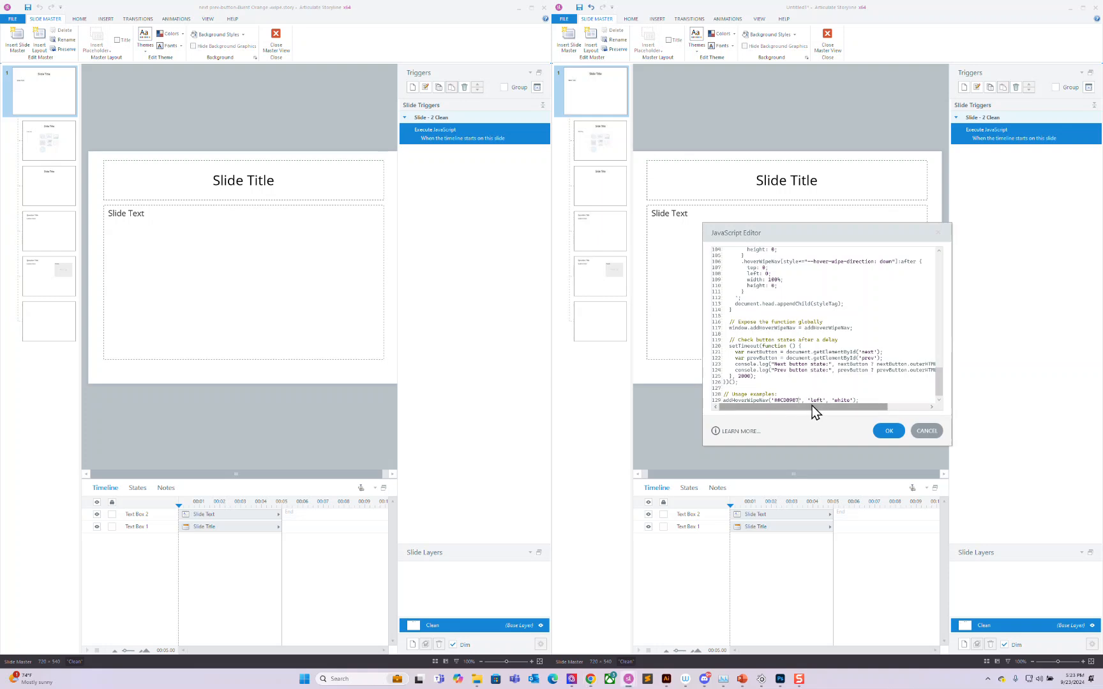
key("BackSpace")
type("righ")
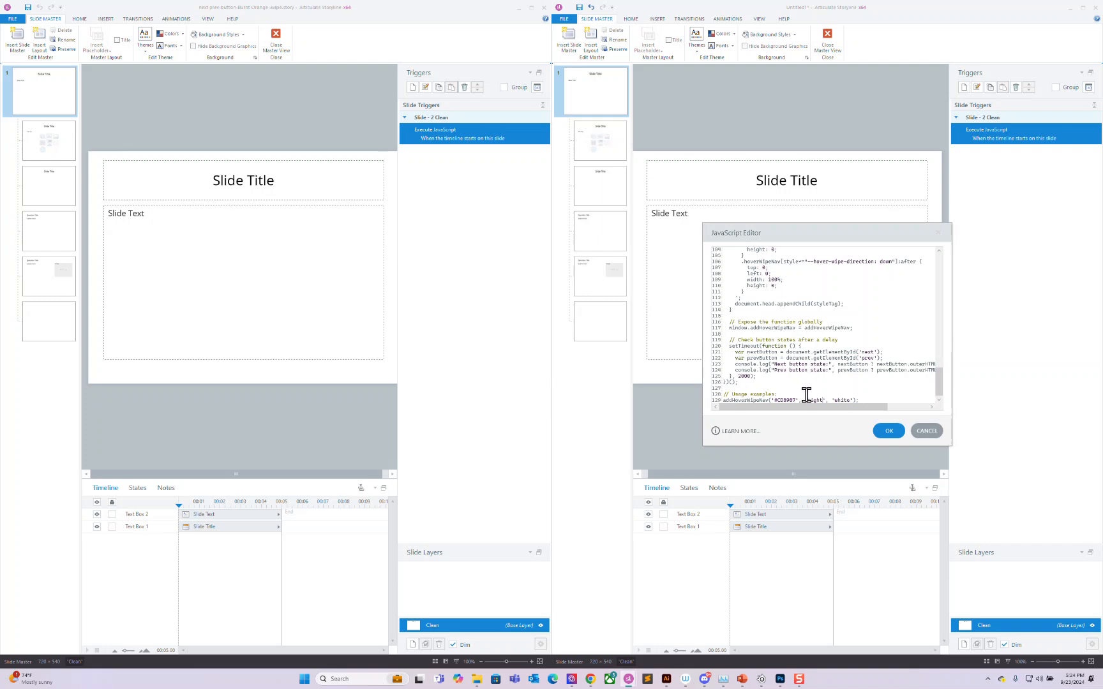
double_click(844, 400)
left_click(888, 429)
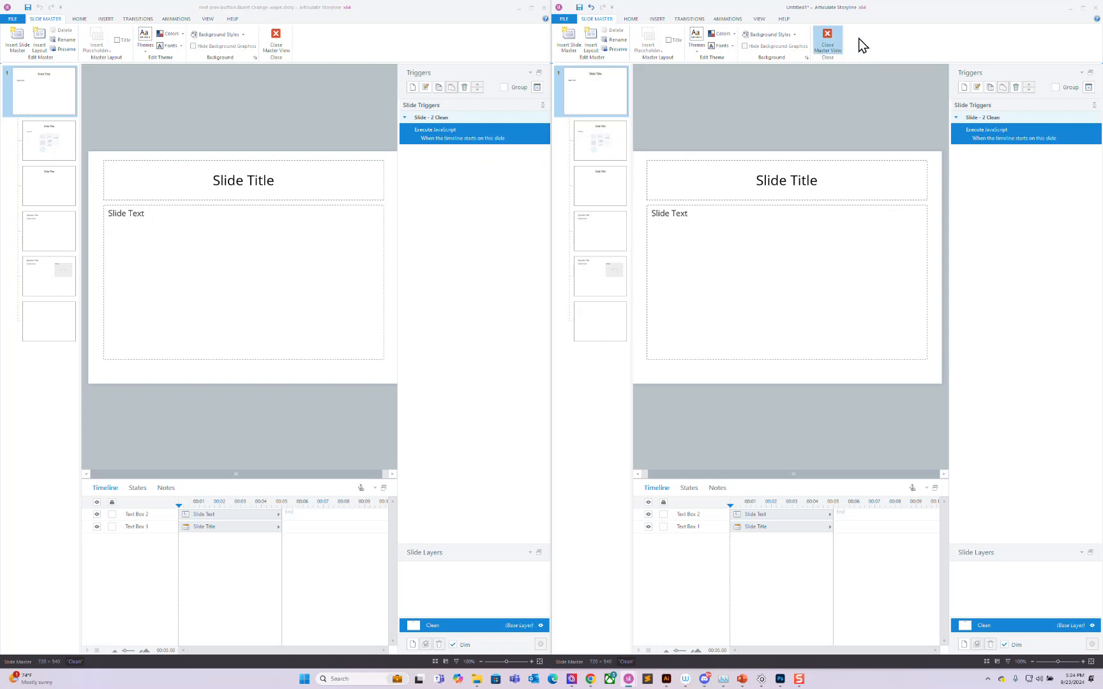
Step: Close master view and preview the single Untitled Slide, then close the preview
left_click(789, 54)
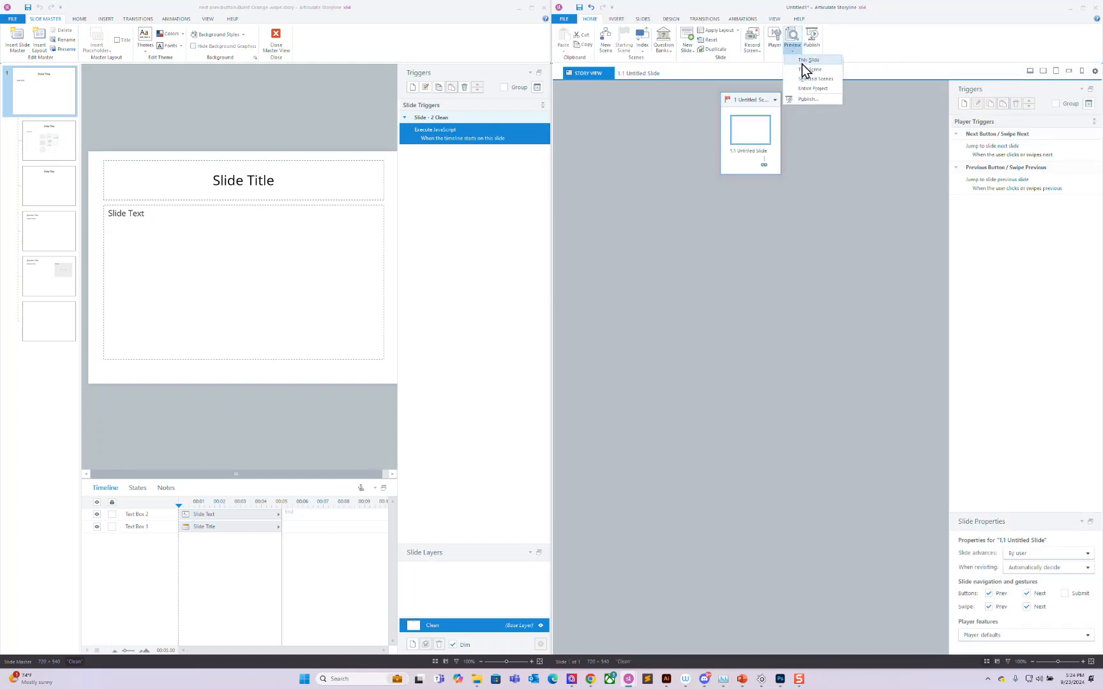
left_click(802, 64)
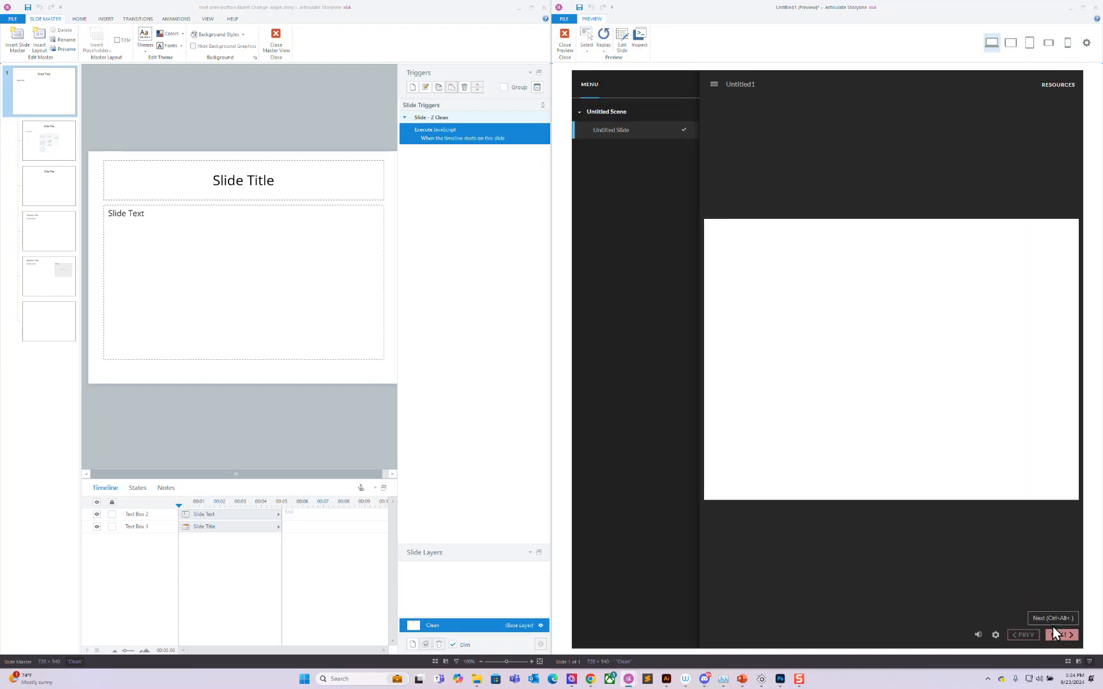
left_click(566, 42)
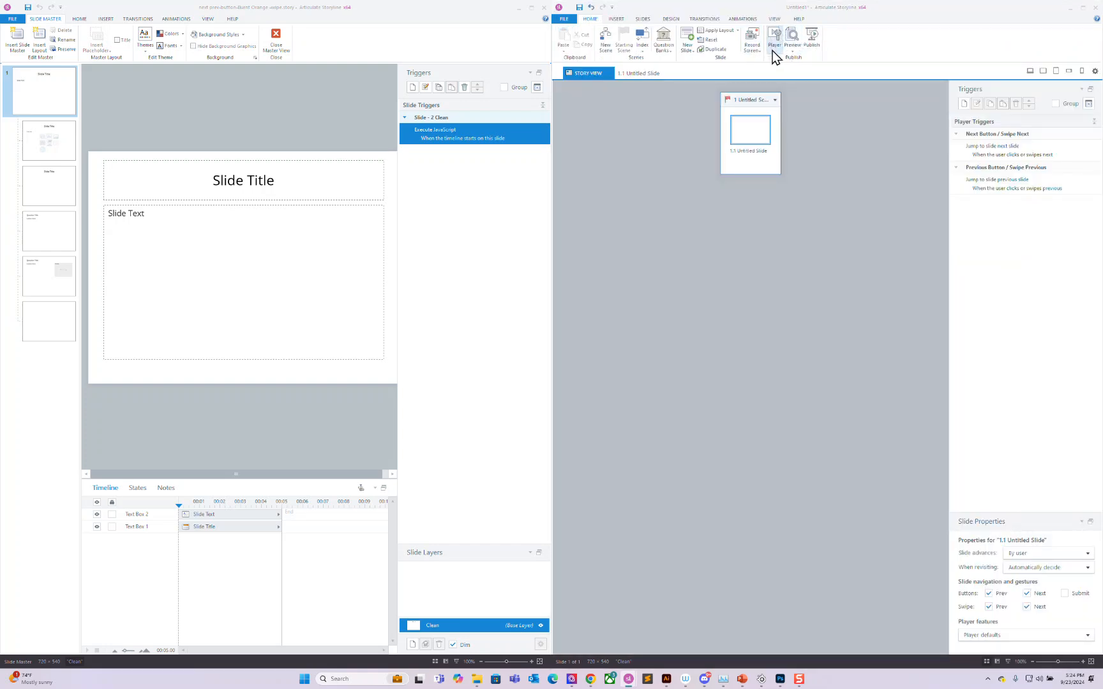
Step: Set the player's Colors & Effects style to Light
left_click(775, 40)
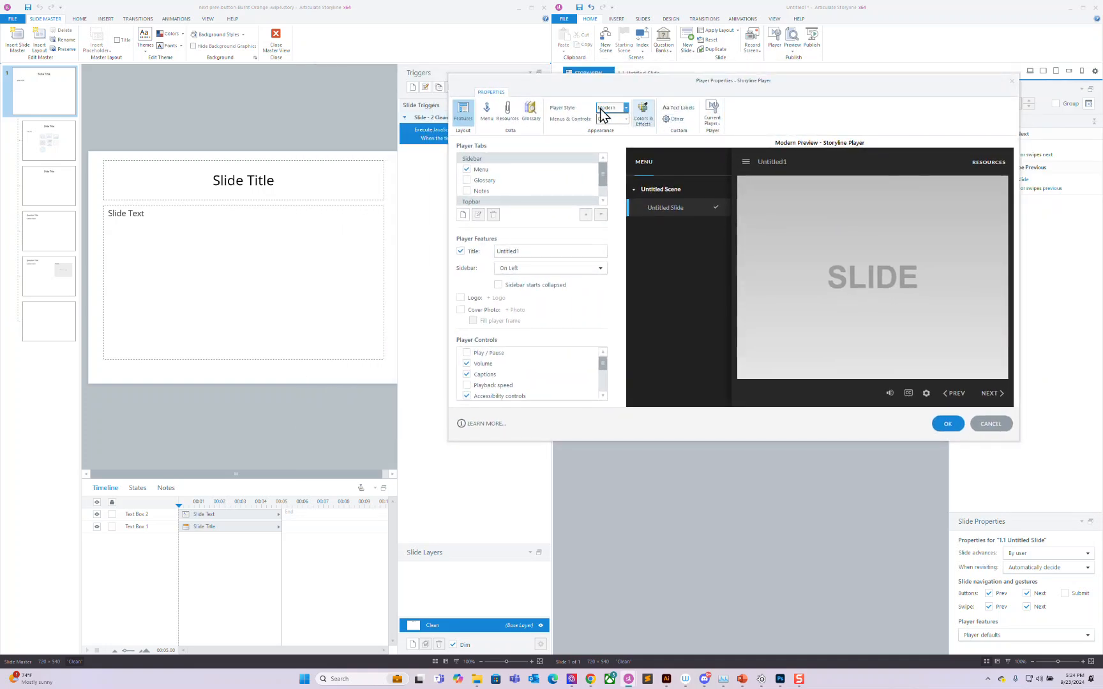
left_click(644, 113)
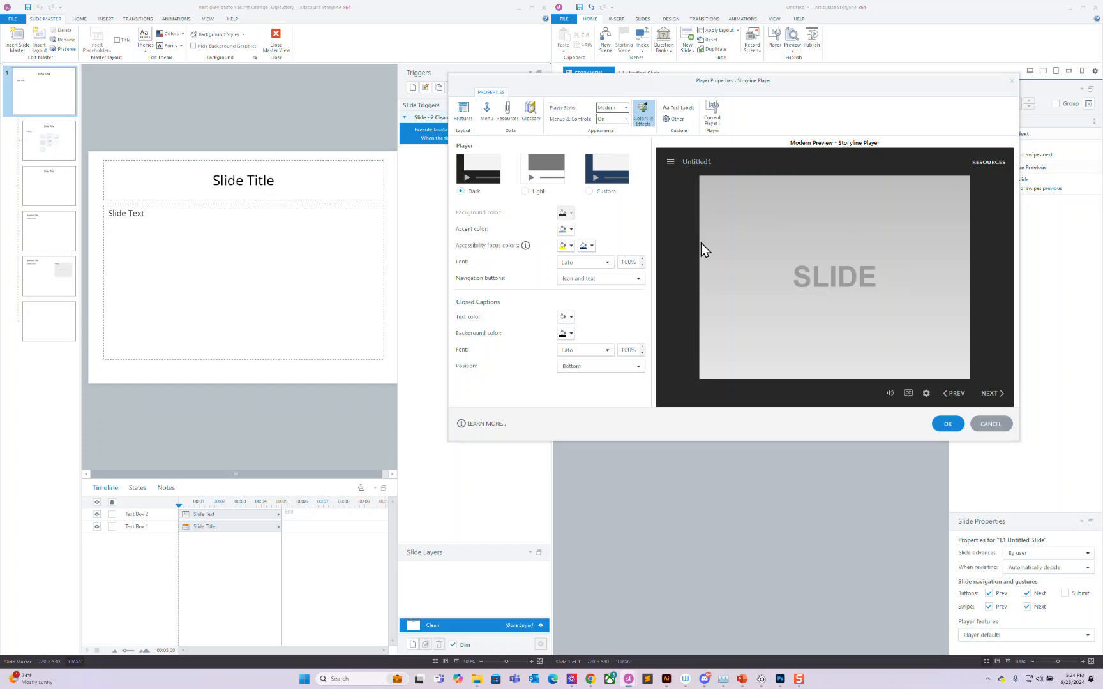
left_click(524, 191)
left_click(949, 424)
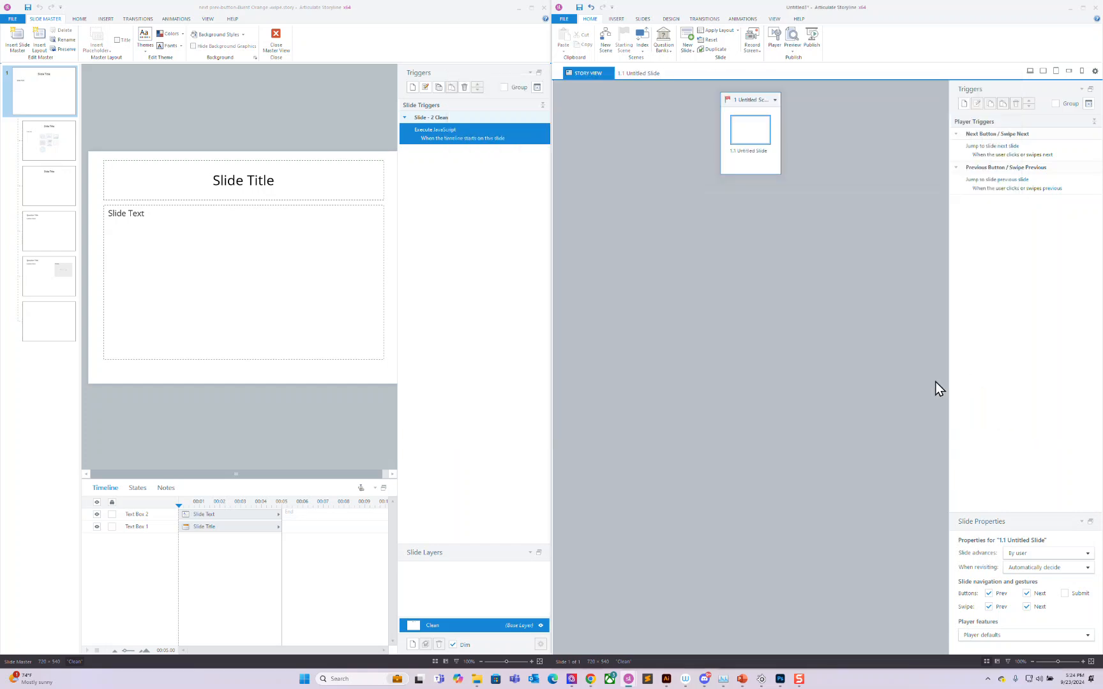
Step: Preview the whole scene, close the preview, and select the Untitled Slide
left_click(794, 52)
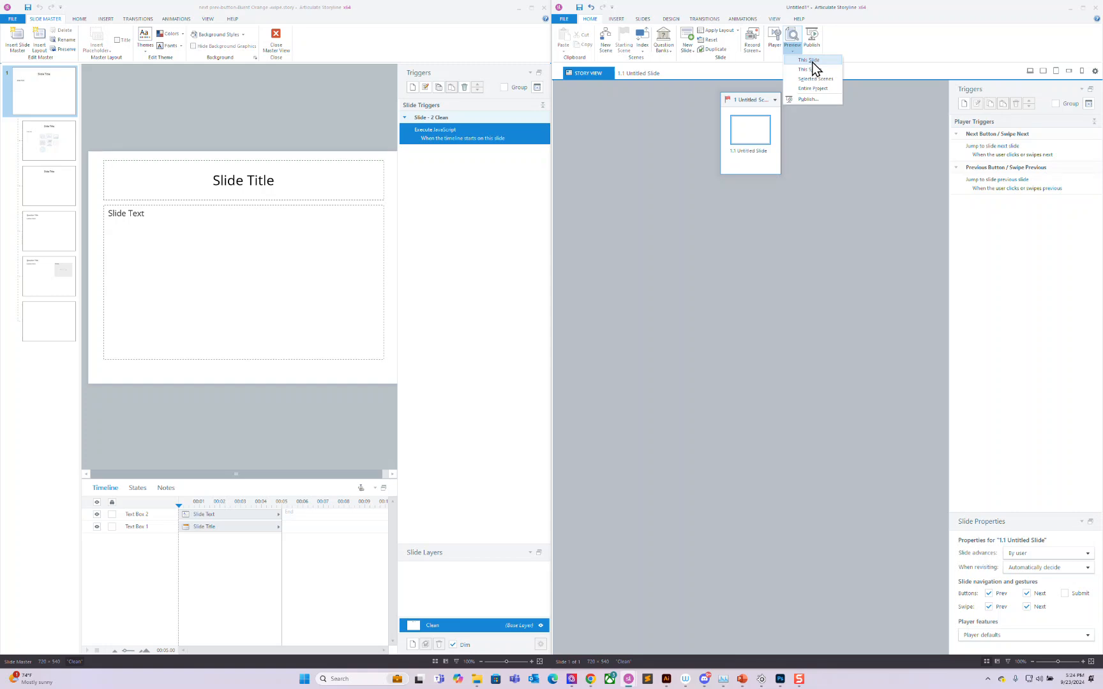
left_click(811, 69)
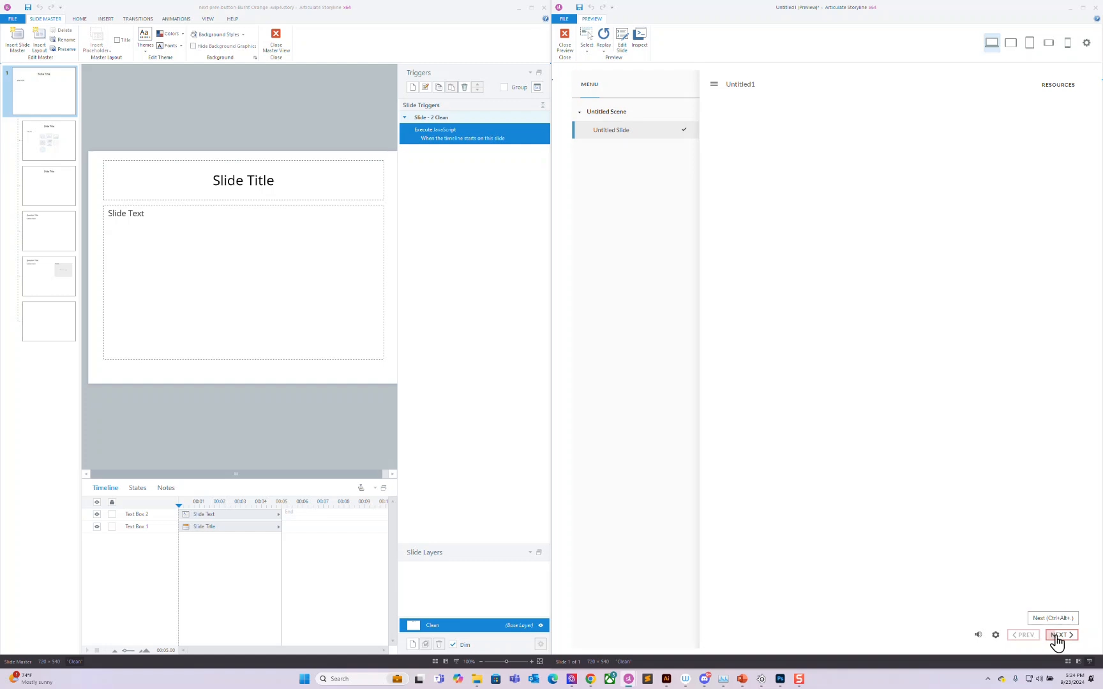
left_click(565, 40)
left_click(750, 132)
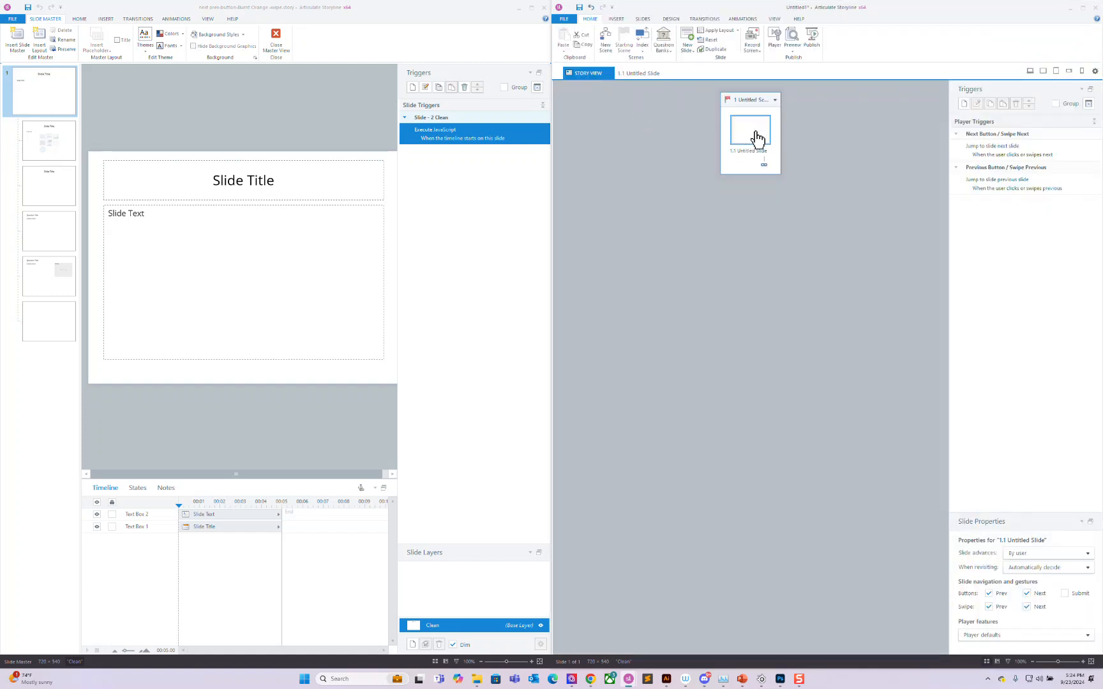